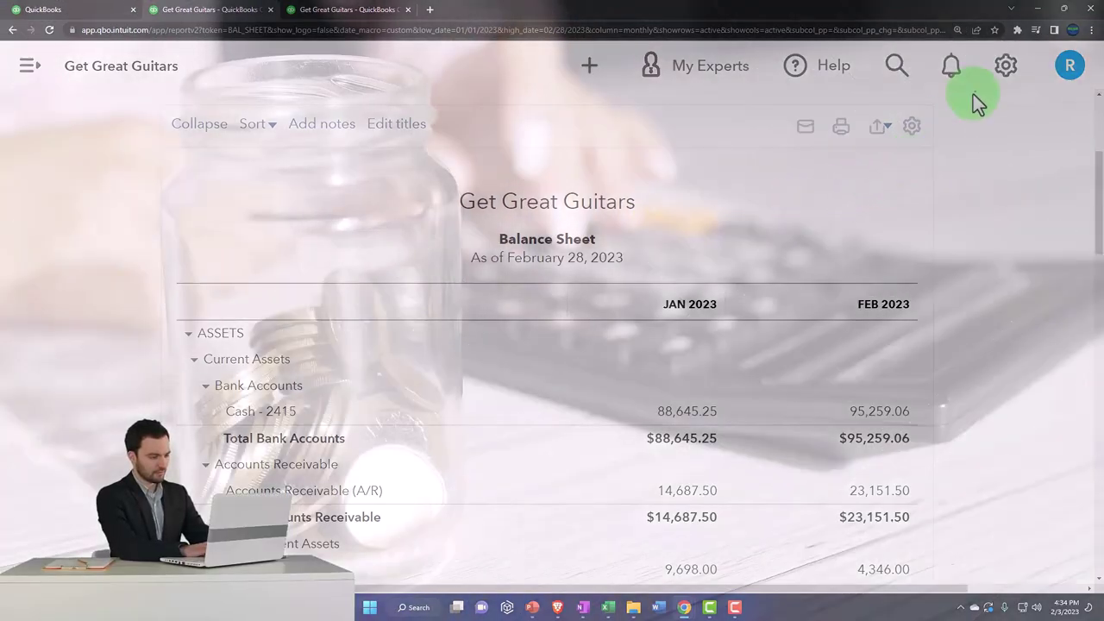
left_click(998, 79)
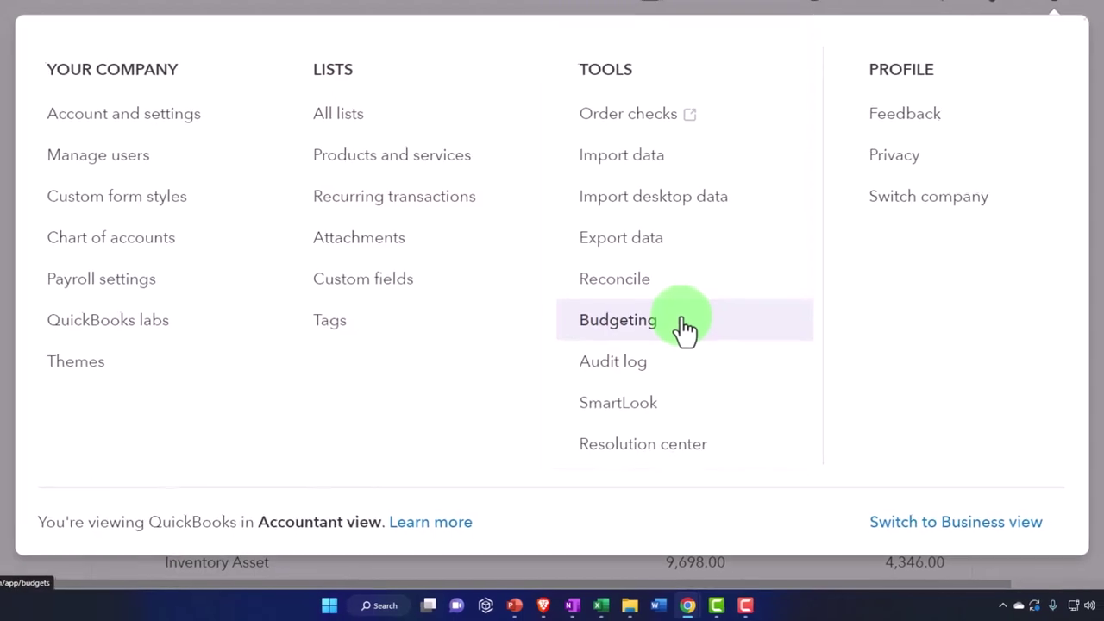
left_click(686, 324)
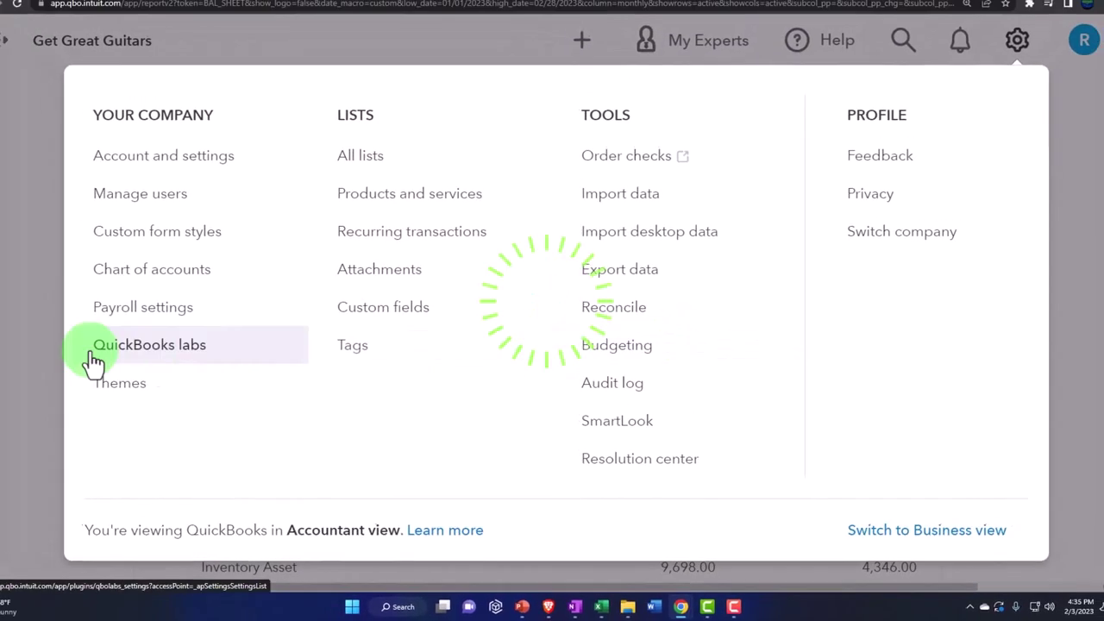
left_click(1, 323)
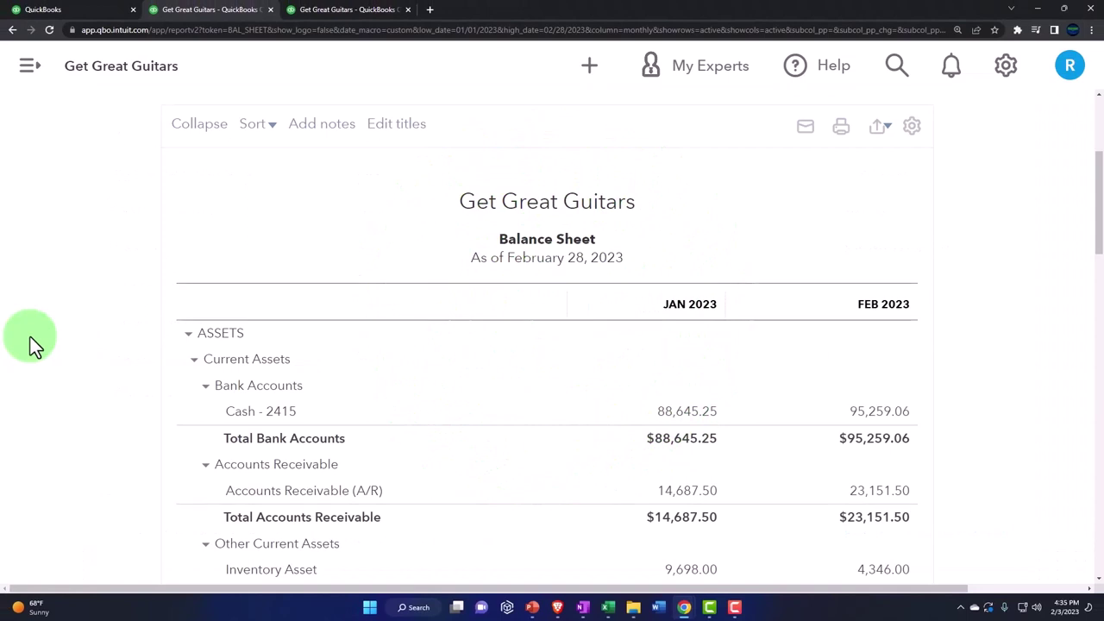
- Review the January–February 2023 Profit and Loss report from income through net income
left_click(332, 12)
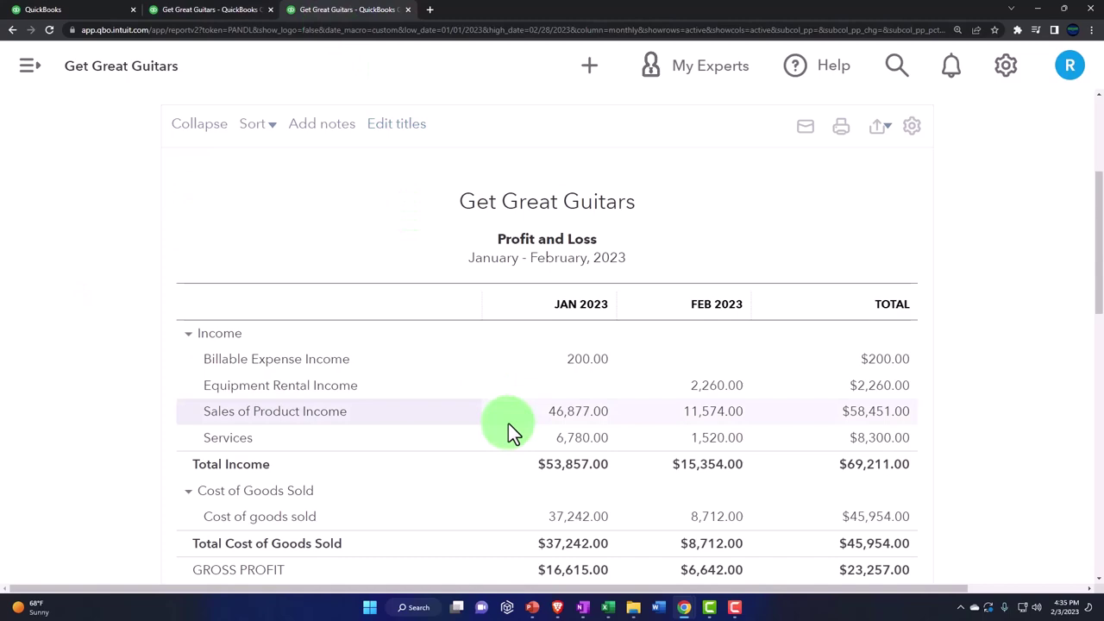
scroll(508, 423, "down", 5)
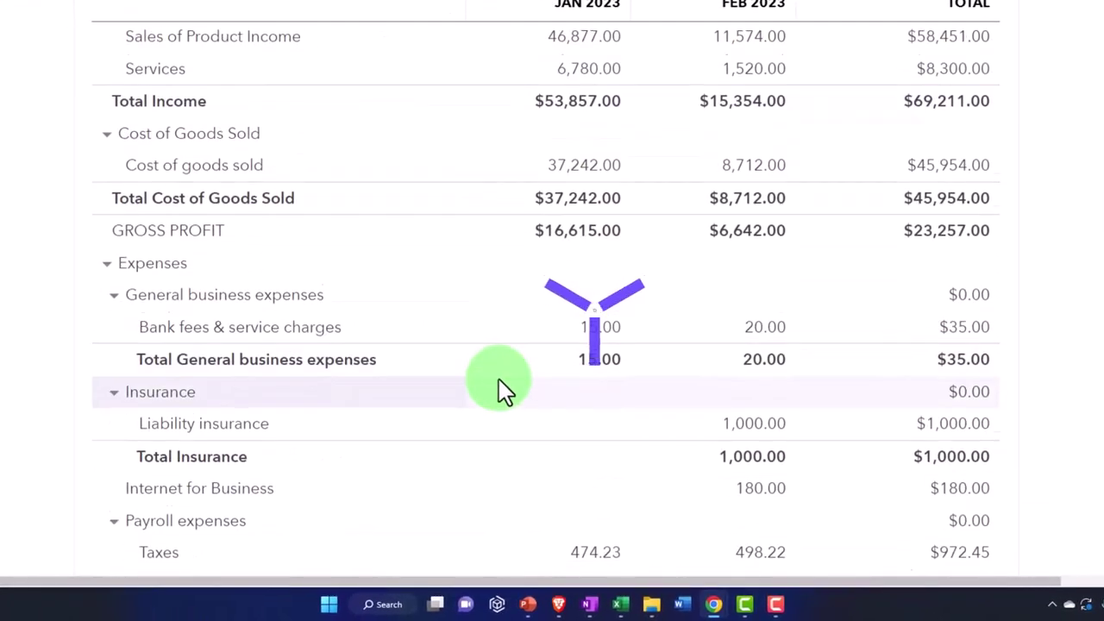
scroll(498, 379, "down", 8)
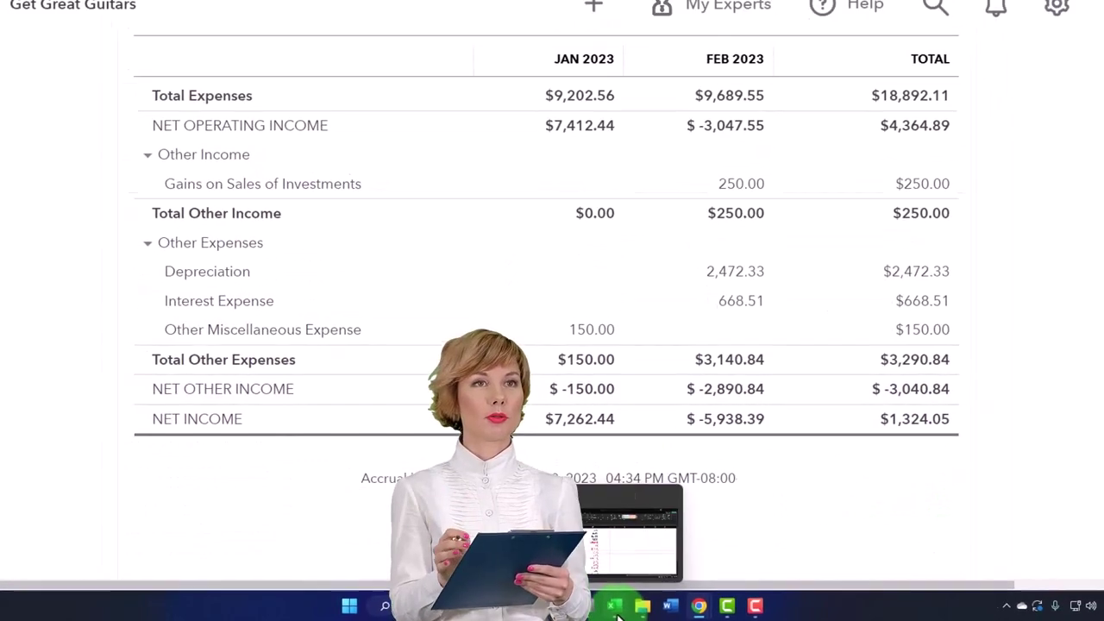
- Switch to the Budget 2023 workbook in Excel and review the income, expense and net income amounts in column B
left_click(614, 607)
scroll(381, 420, "down", 3)
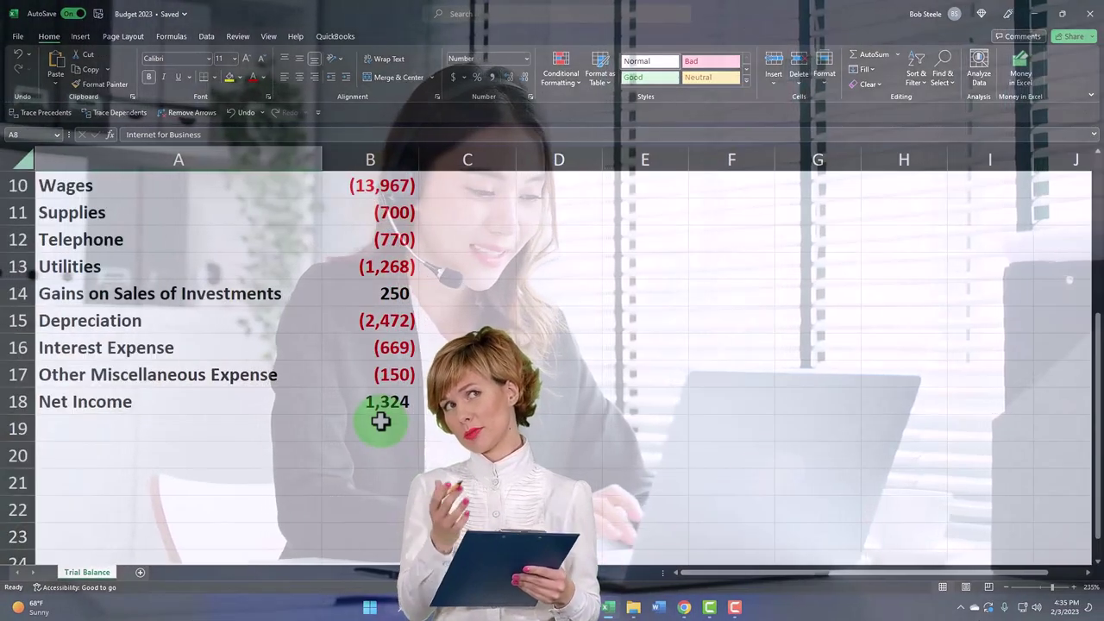
scroll(381, 420, "up", 3)
left_click(349, 190)
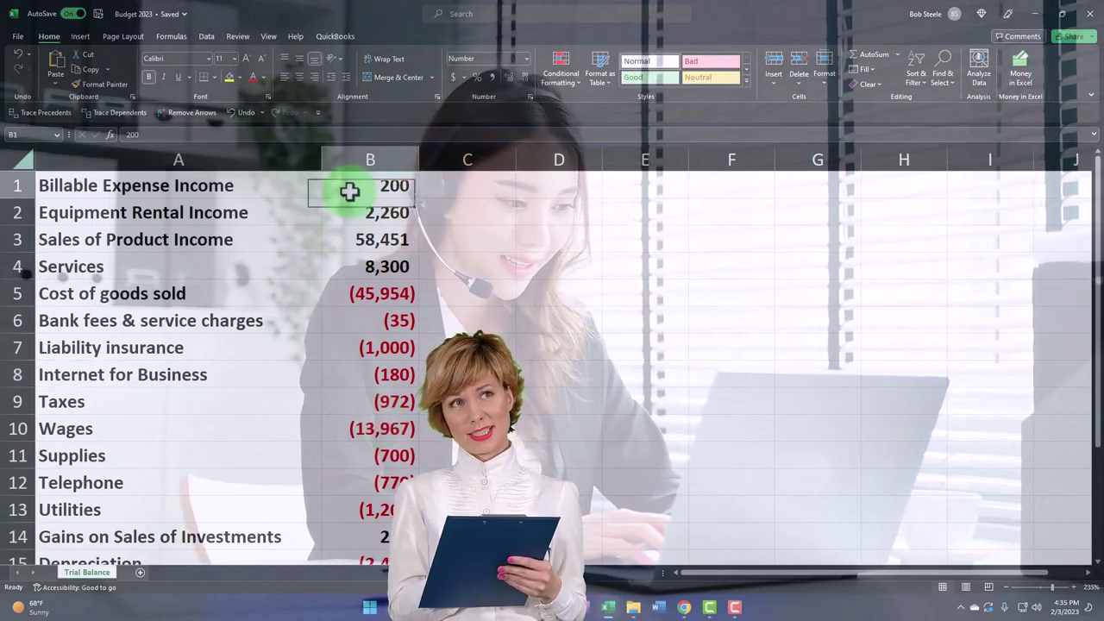
key("Down")
key("Down")
key("Down")
key("Down")
key("Down")
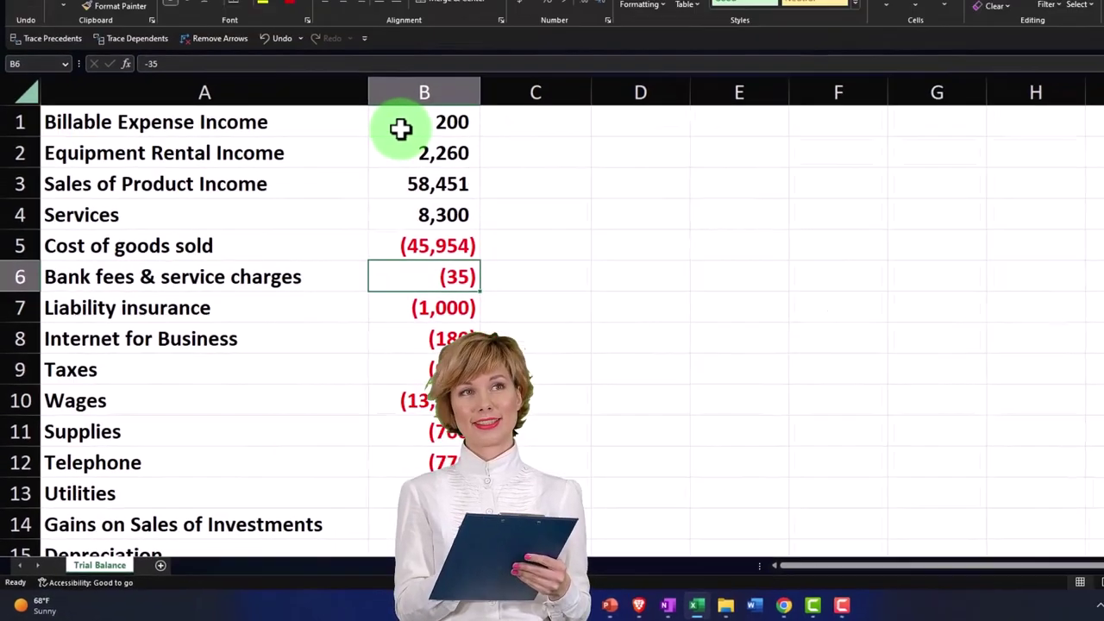
left_click(426, 97)
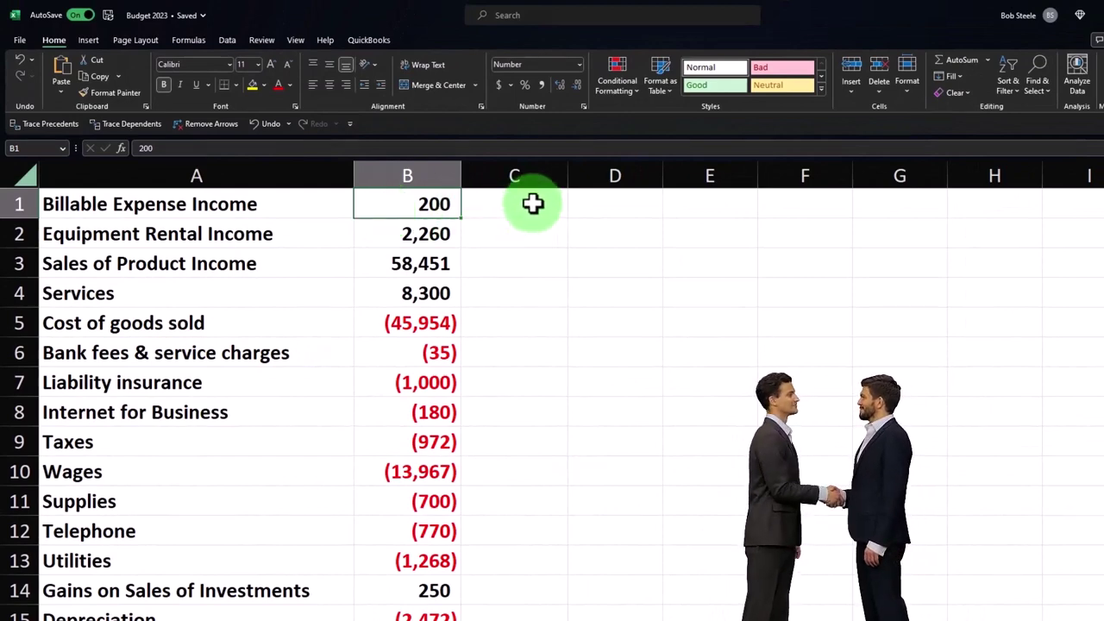
left_click(592, 203)
key("Right")
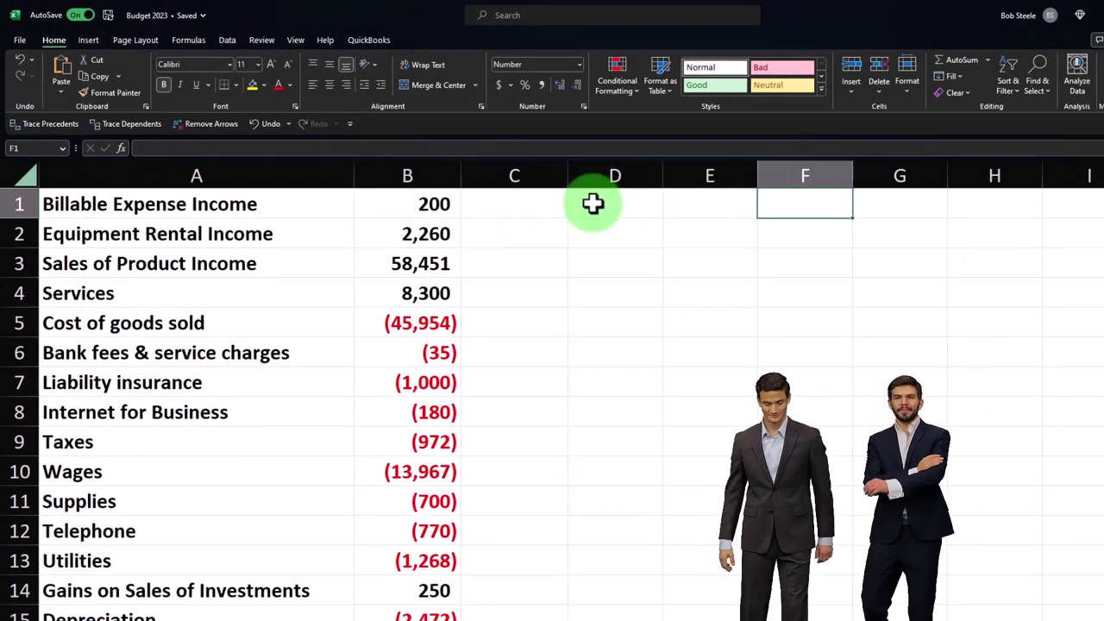
key("Left")
key("Left")
key("Left")
key("Left")
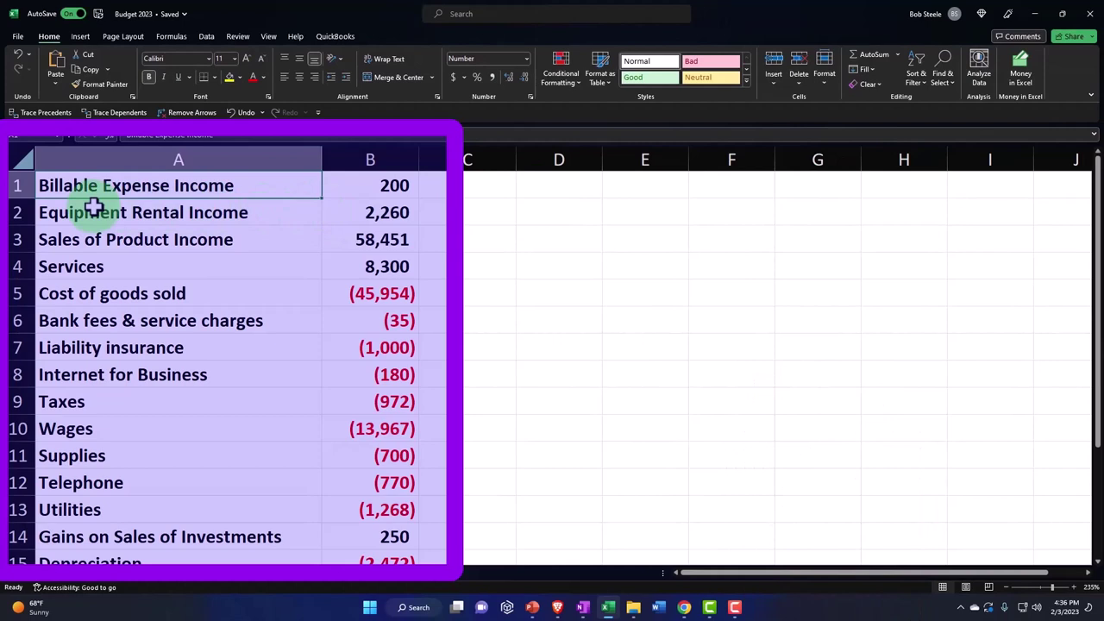
- Insert a blank row above the Billable Expense Income row for column headings
left_click(15, 185)
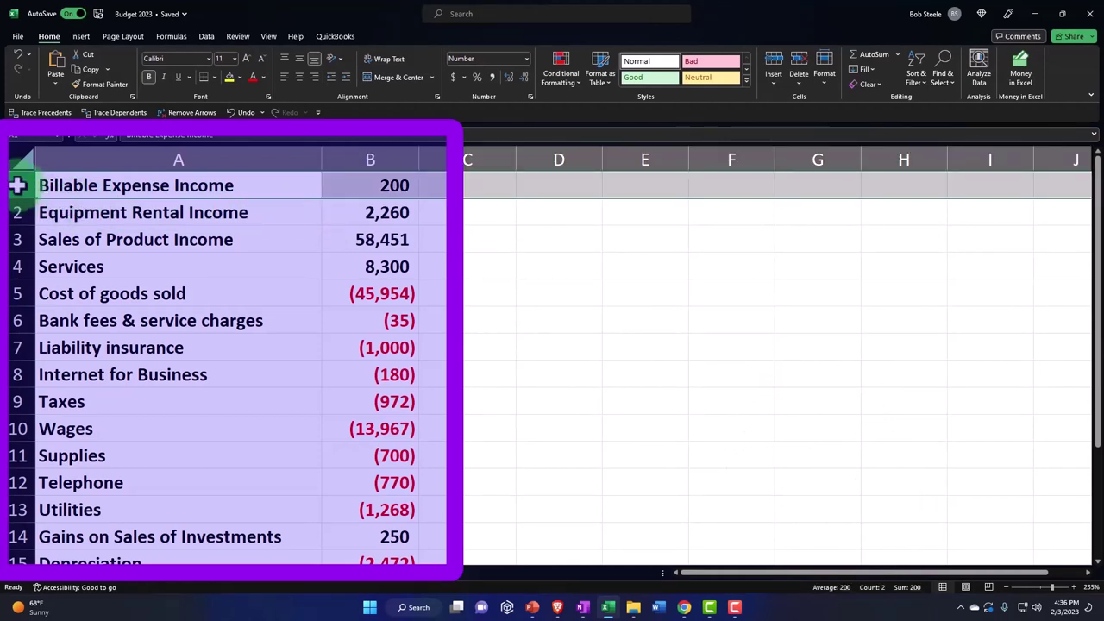
right_click(142, 188)
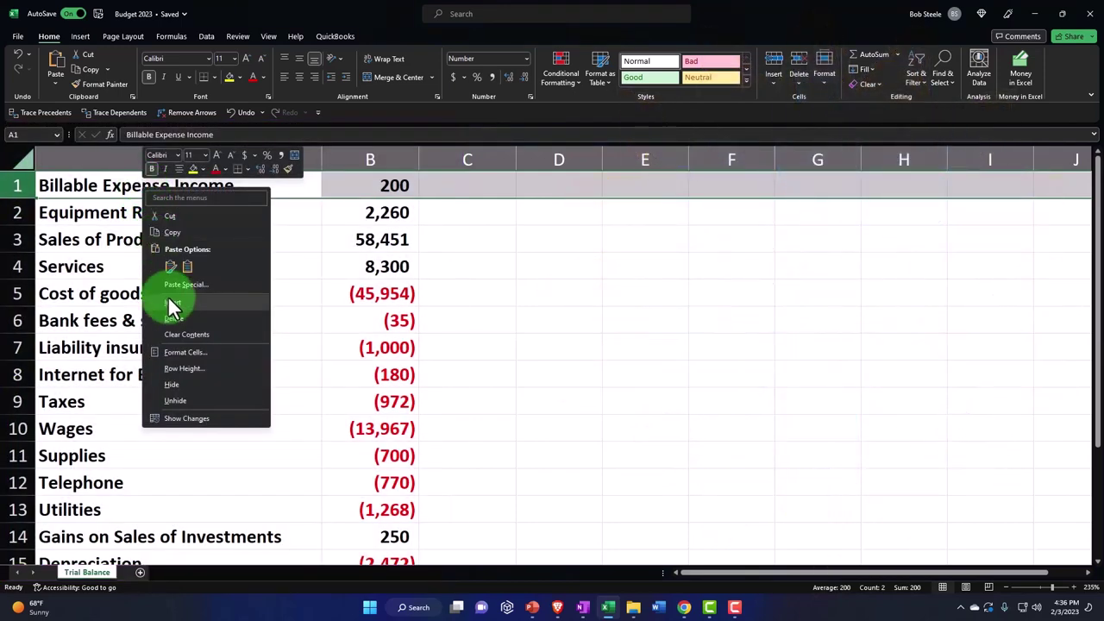
left_click(168, 298)
left_click(195, 188)
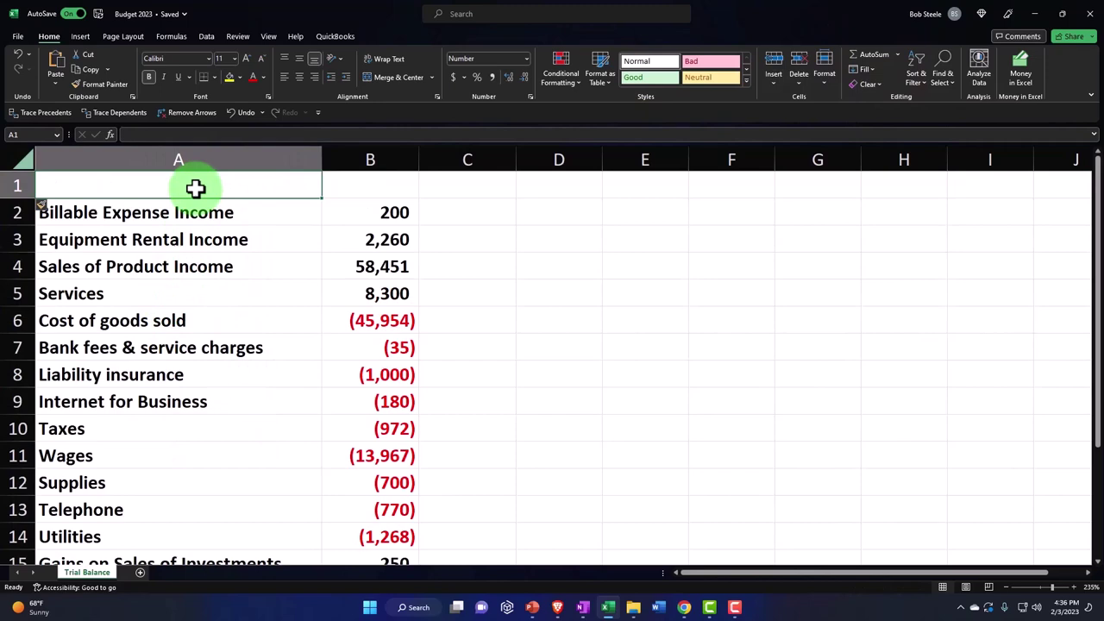
- Narrow column C to about 10 pixels as a thin spacer beside the amounts
key("Right")
key("Right")
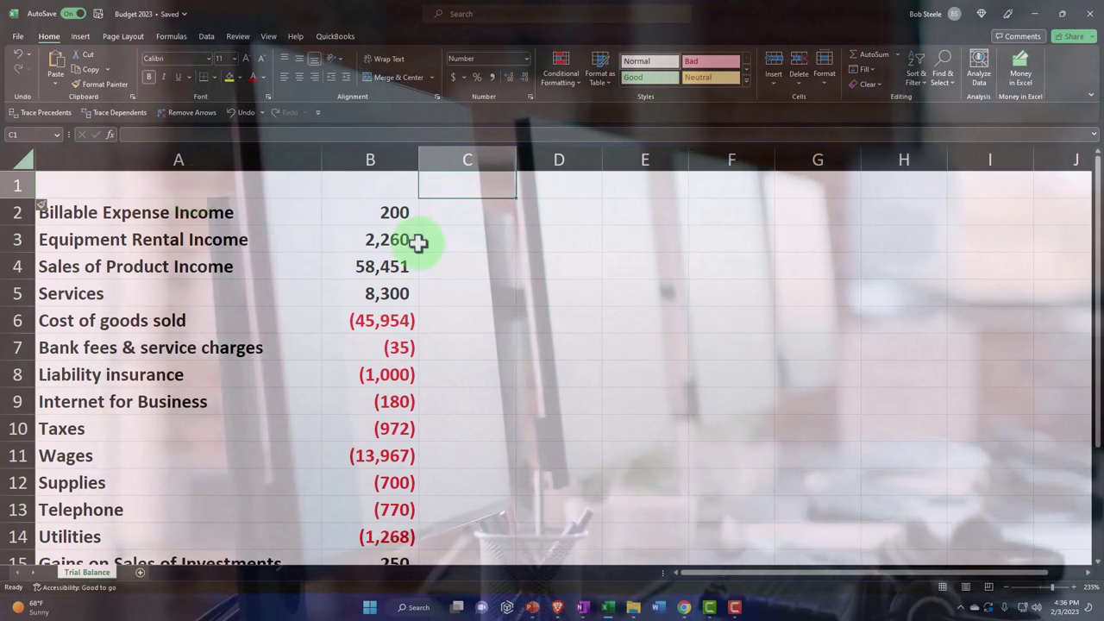
left_click(499, 290)
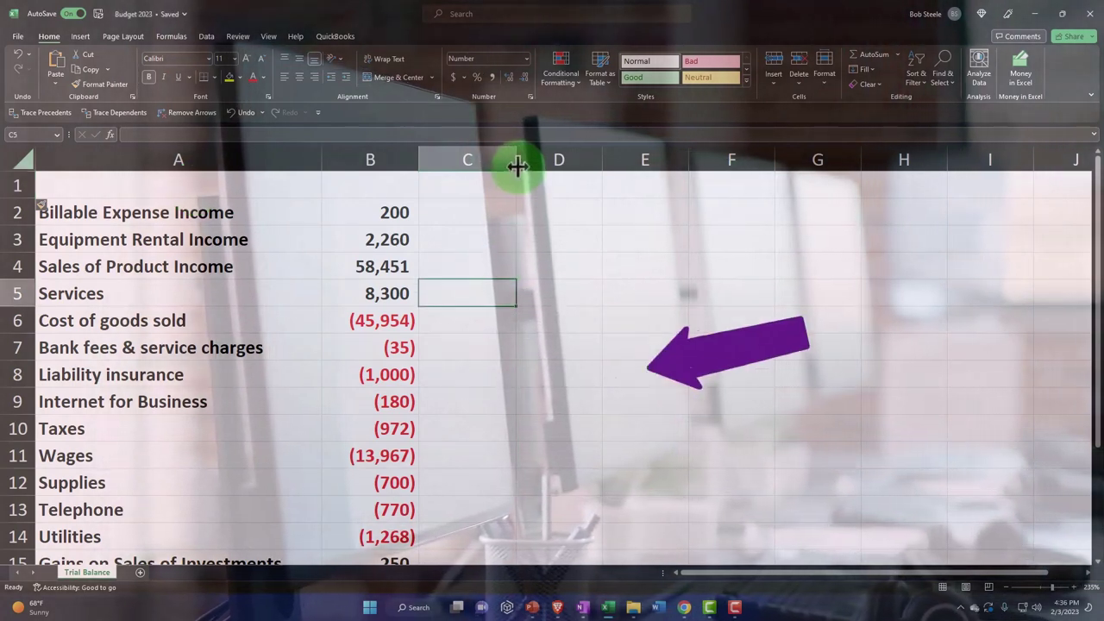
left_click_drag(517, 165, 434, 166)
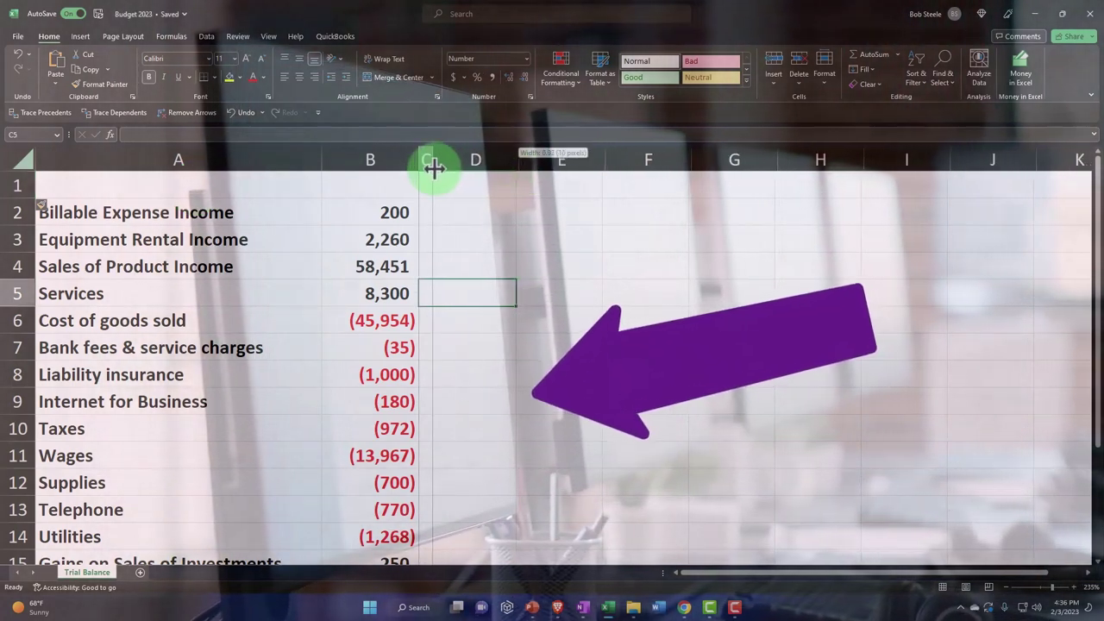
- Enter the month headings Jan in D1 and Feb in E1
left_click(469, 188)
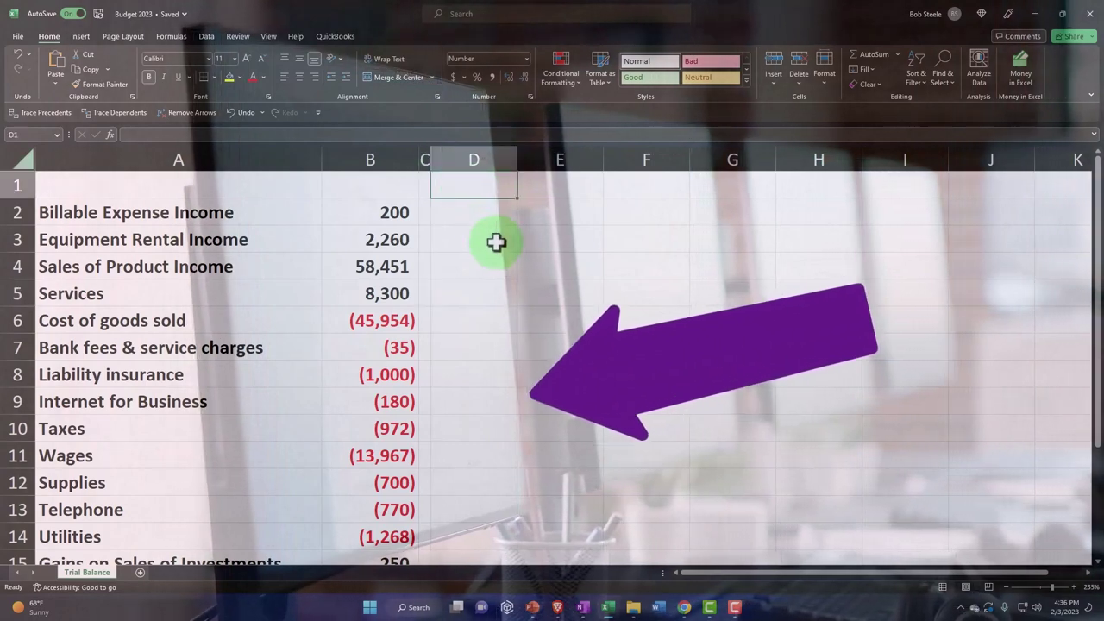
type("Jan")
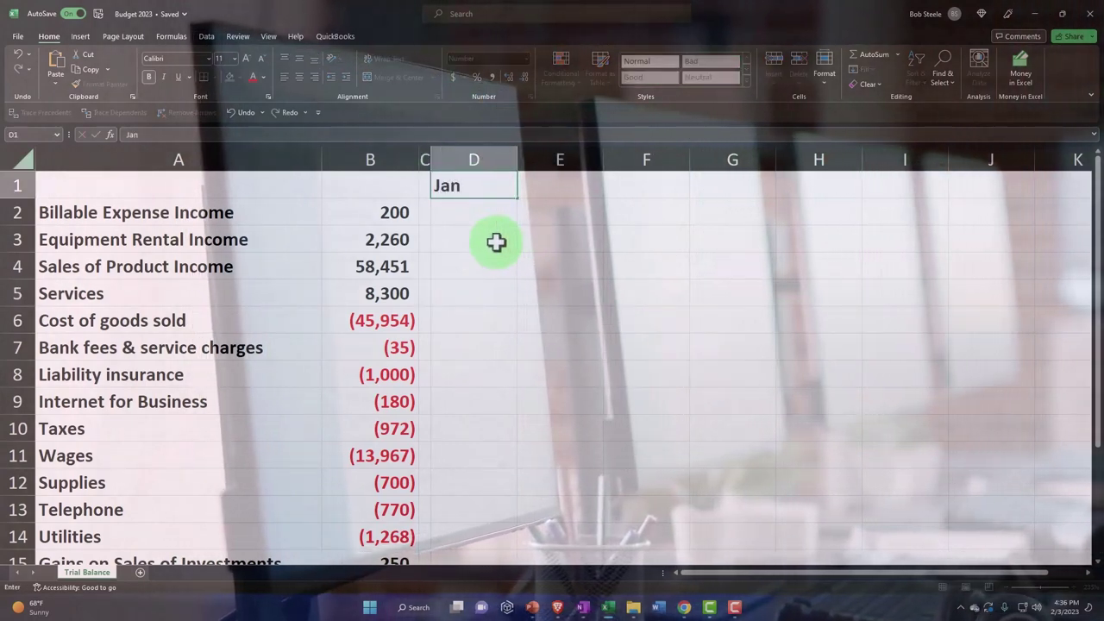
key("Tab")
type("Feb")
key("Tab")
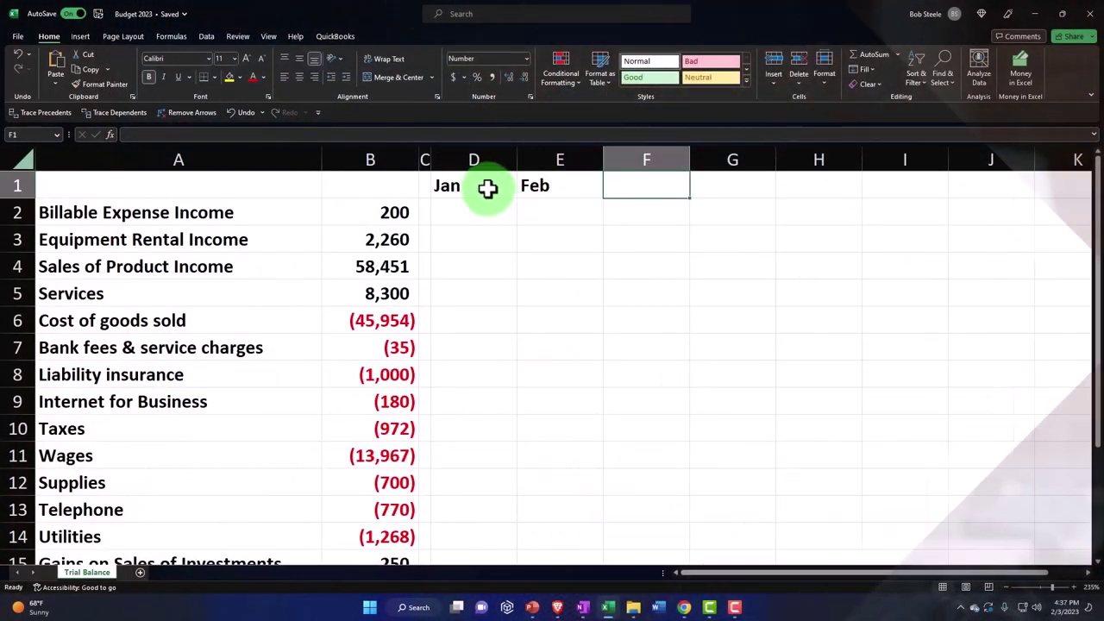
- Extend the Jan and Feb headings as a monthly series through Dec in O1
left_click_drag(489, 187, 553, 190)
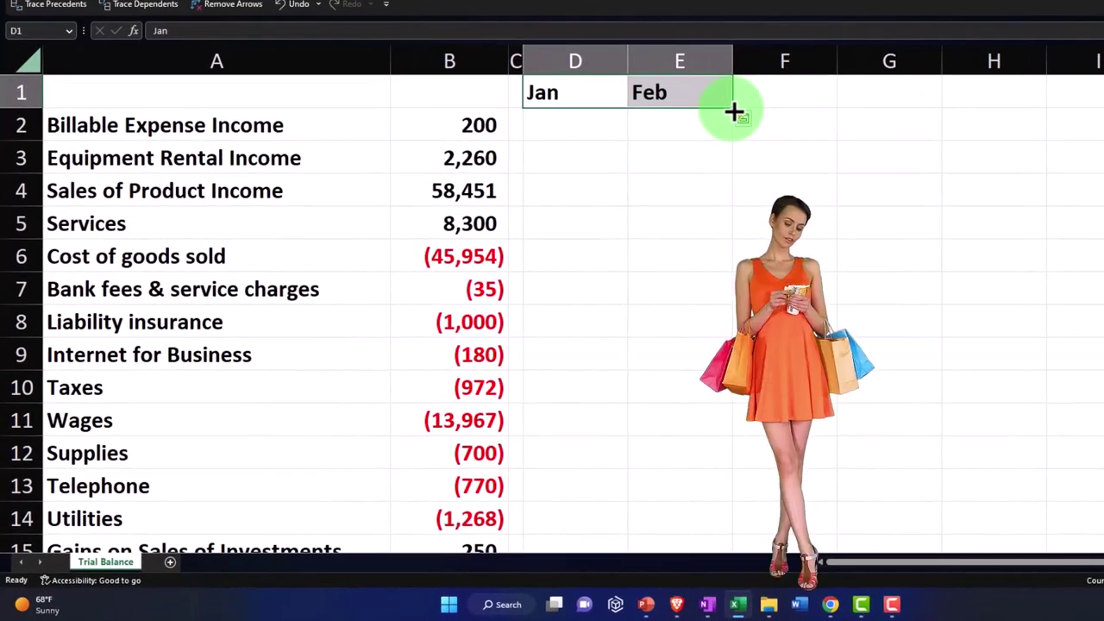
left_click_drag(770, 113, 1103, 120)
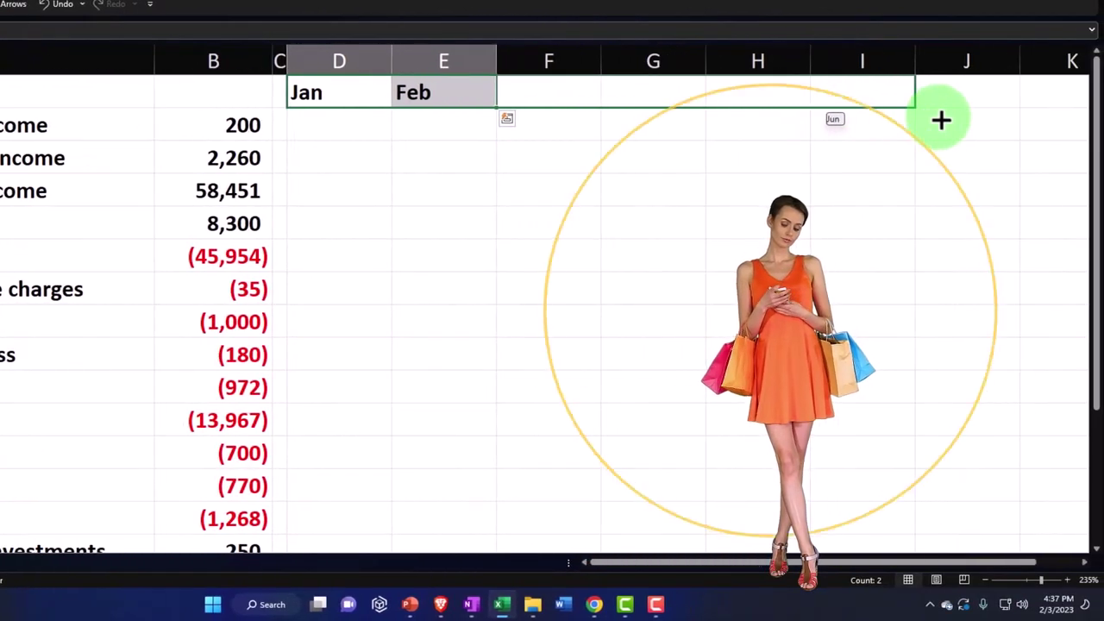
left_click_drag(942, 120, 917, 115)
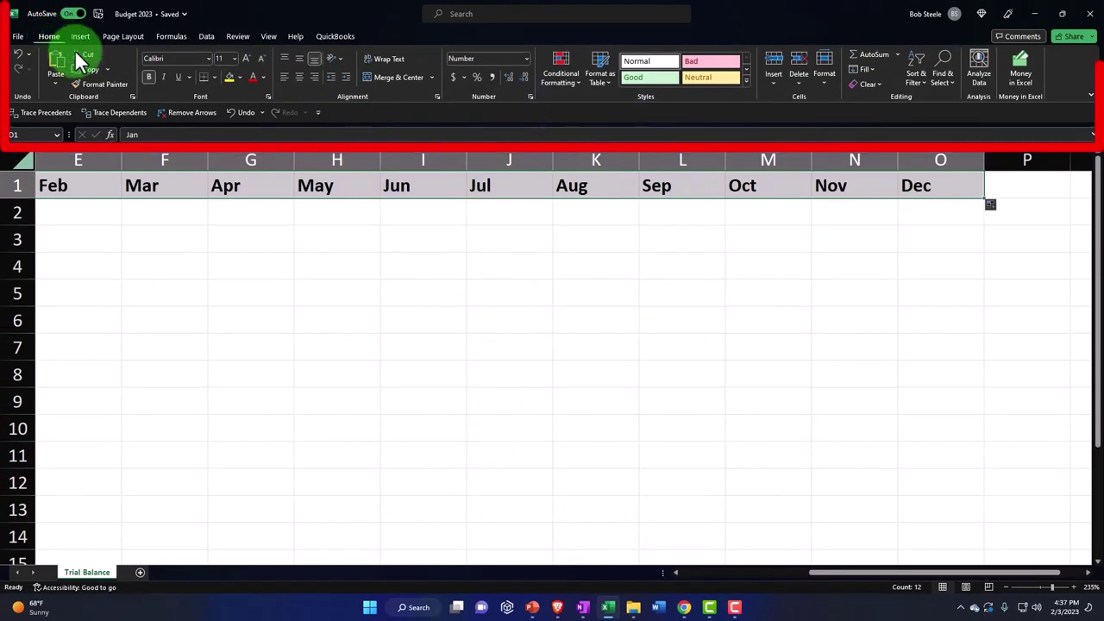
- Center the month headings in D1:O1 and format them with a black fill and white text
key("ctrl+BackSpace")
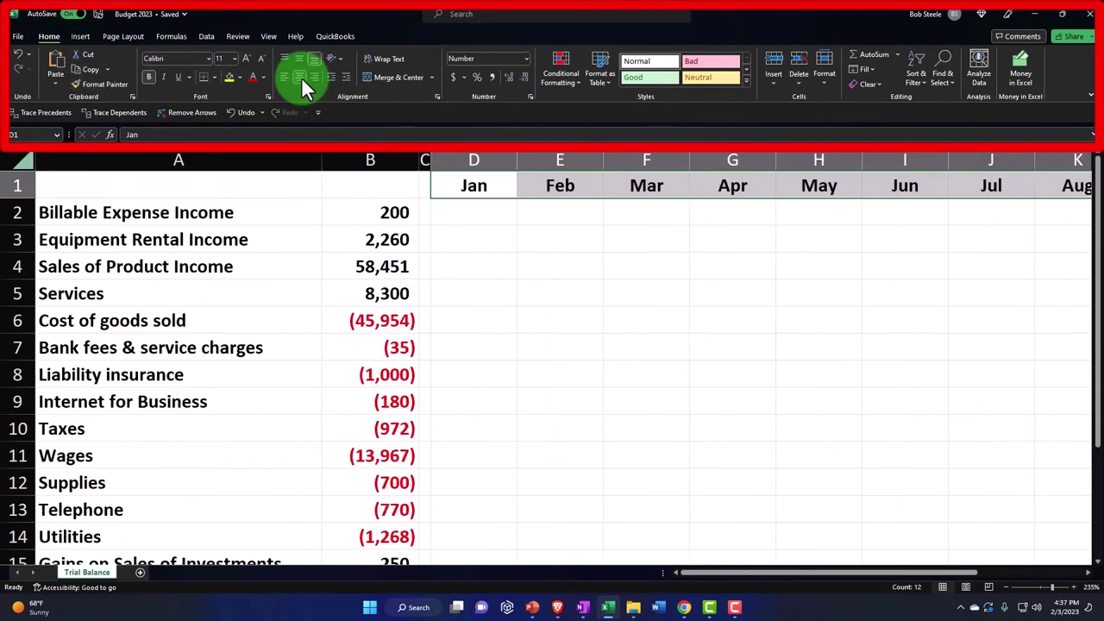
left_click(239, 77)
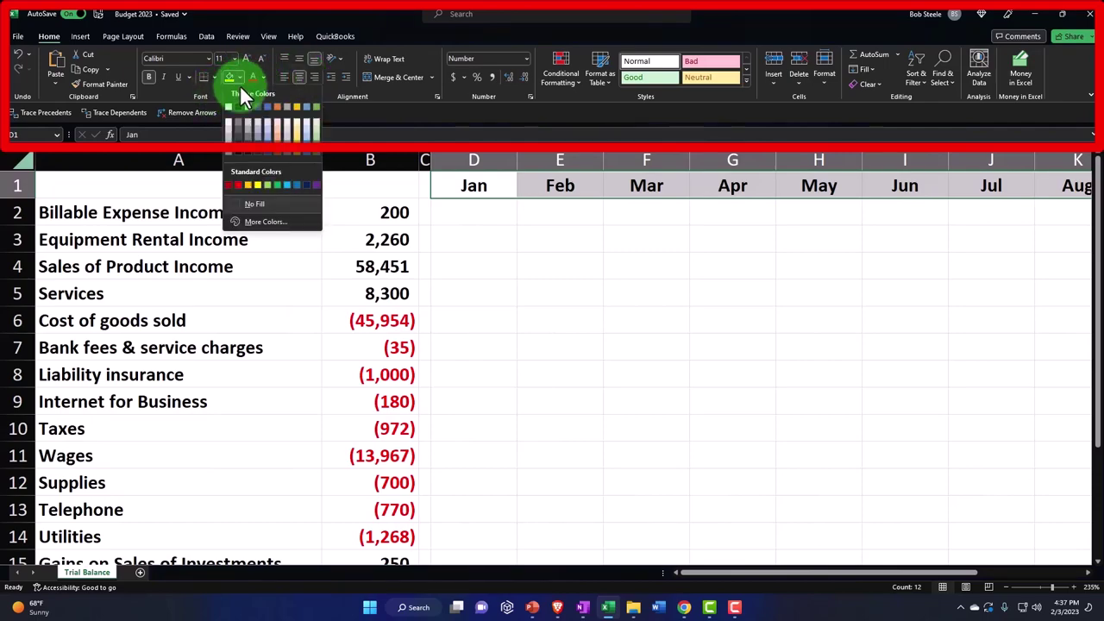
left_click(244, 111)
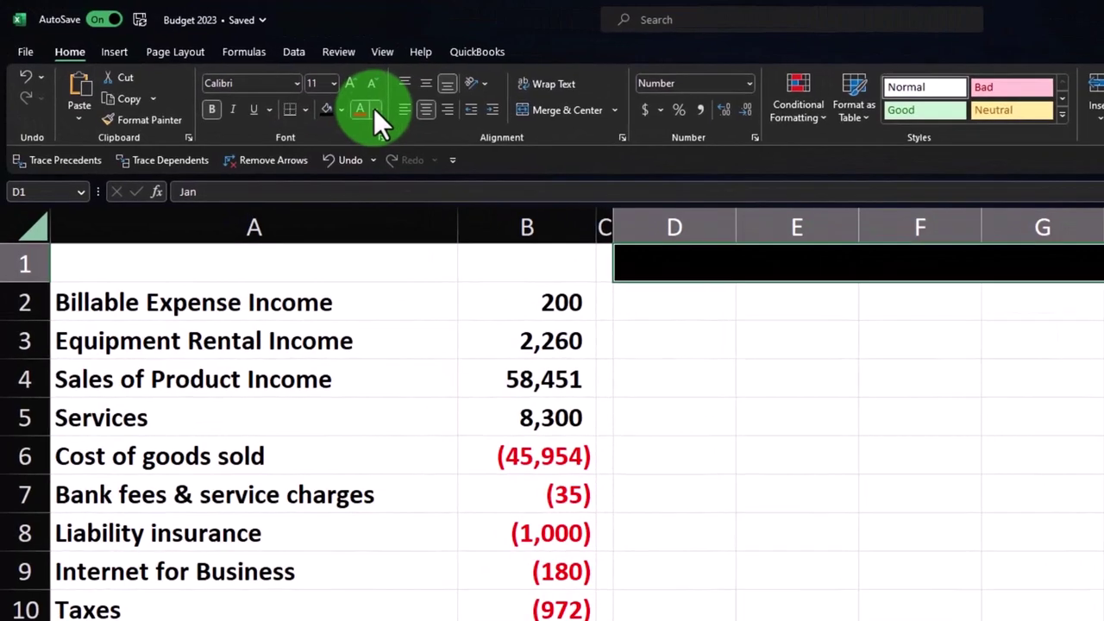
left_click(268, 79)
left_click(359, 177)
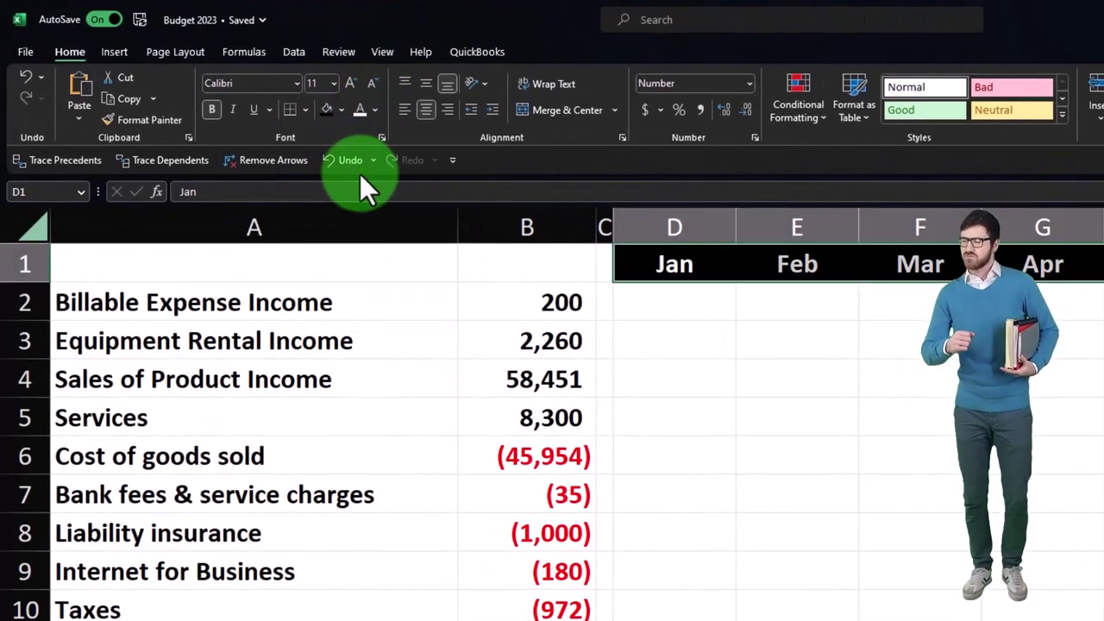
- Enter =B2/2 in D2 for January Billable Expense Income and fill the formula down through Net Income in D19
left_click(680, 366)
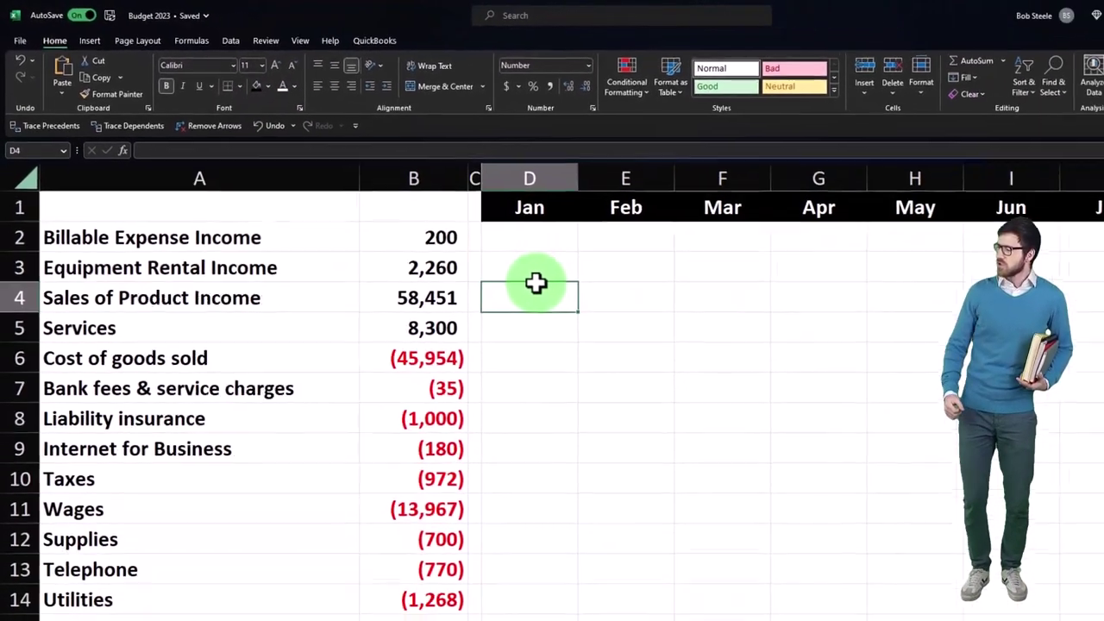
left_click(672, 304)
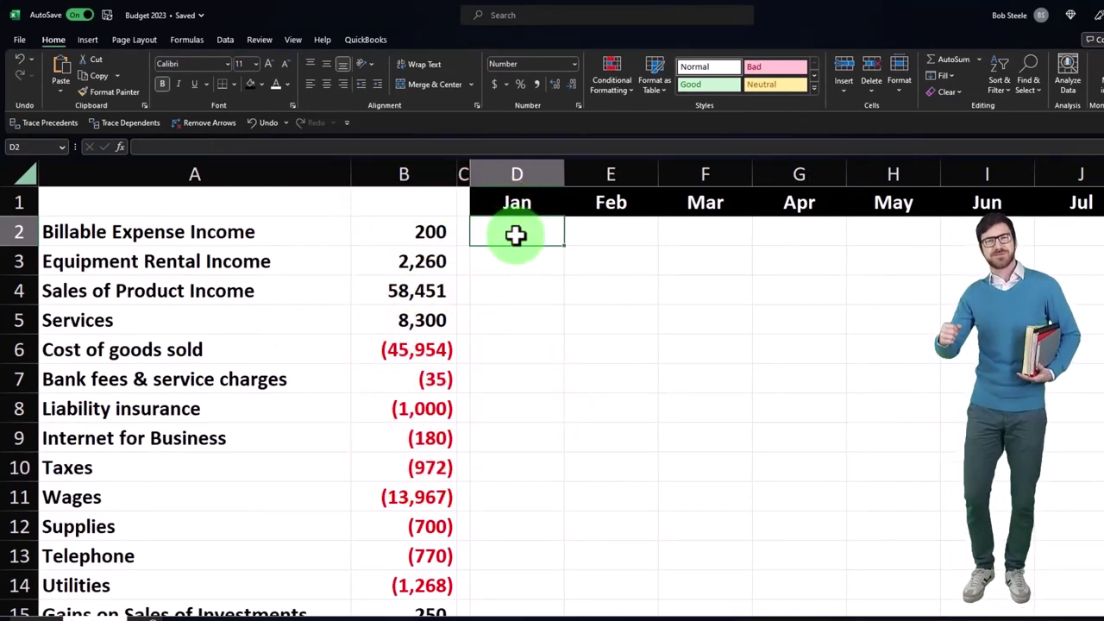
left_click(431, 236)
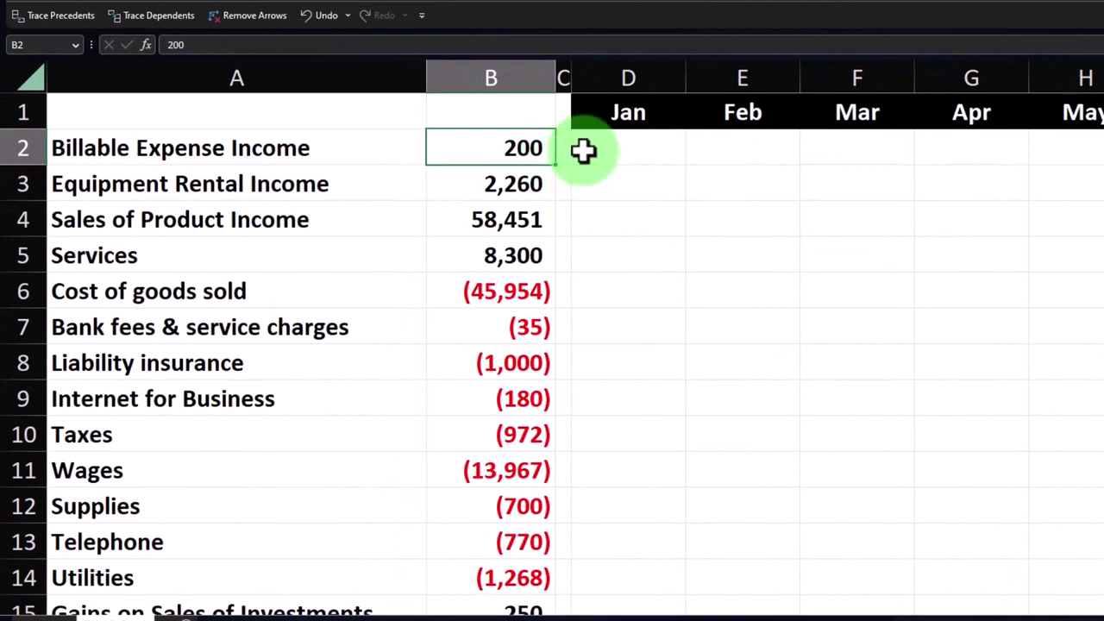
left_click(612, 151)
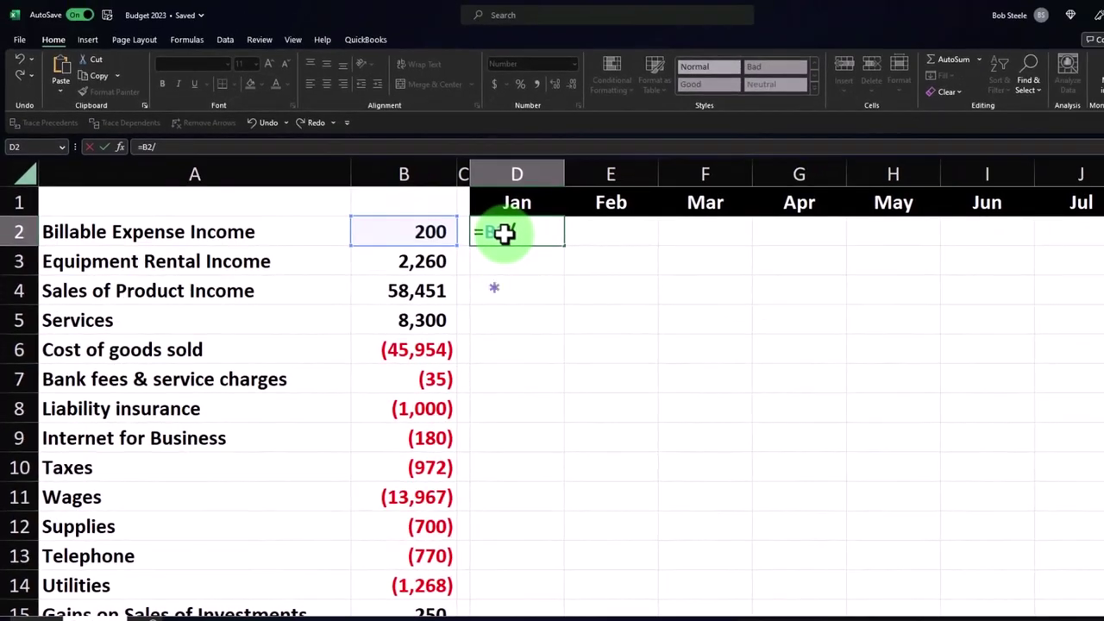
key("Return")
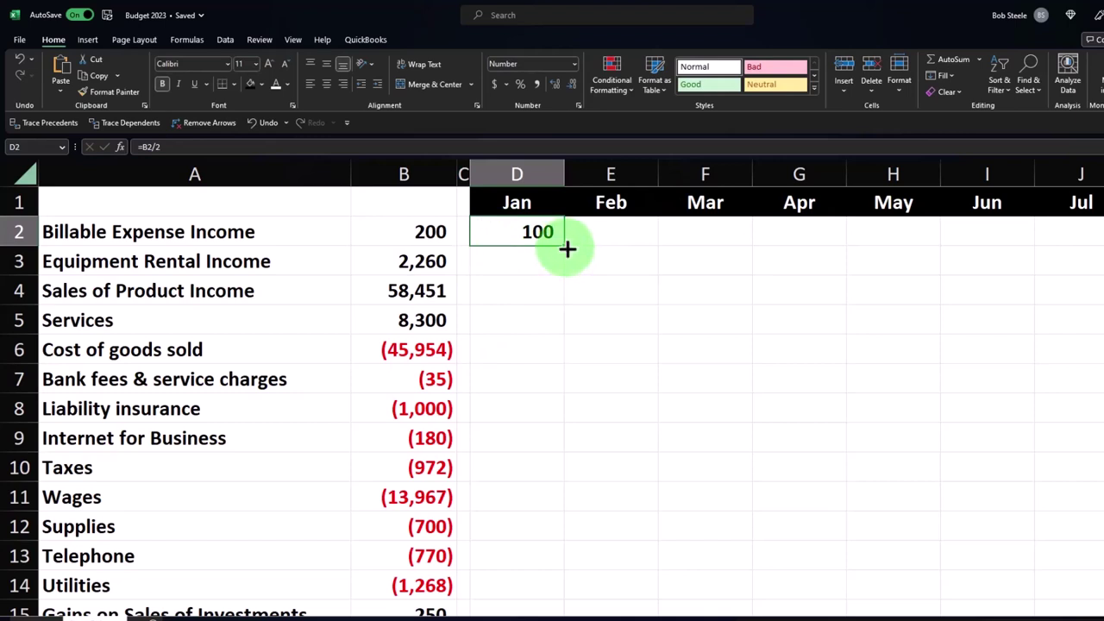
left_click_drag(567, 249, 551, 532)
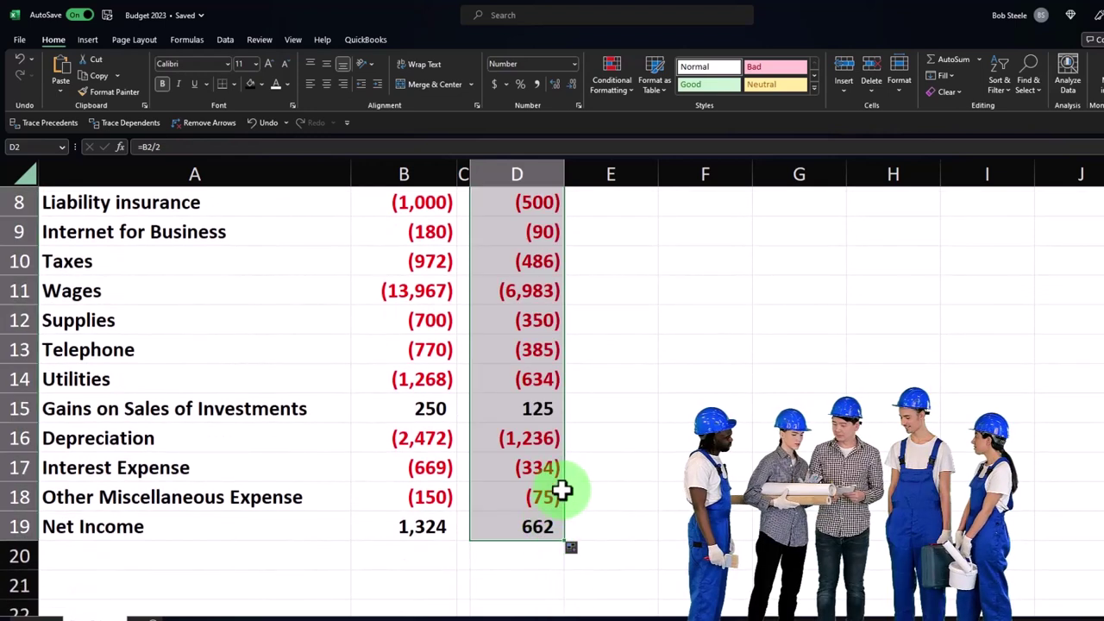
- Check the copied January formulas for Net Income in D19 and Bank fees & service charges in D7
double_click(535, 532)
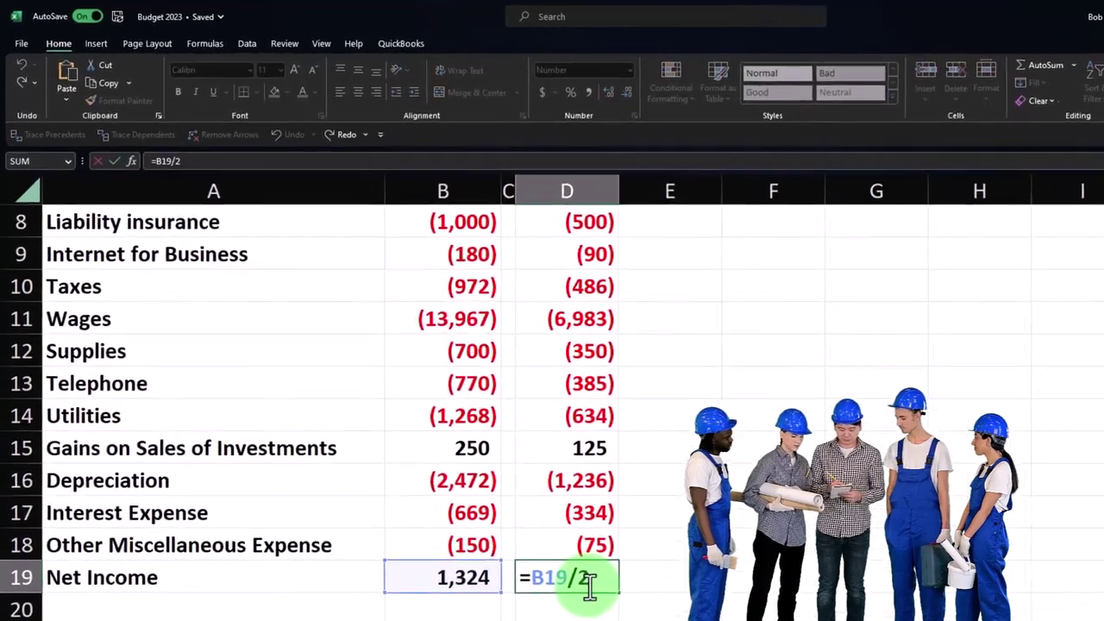
key("Return")
scroll(536, 532, "up", 3)
double_click(593, 428)
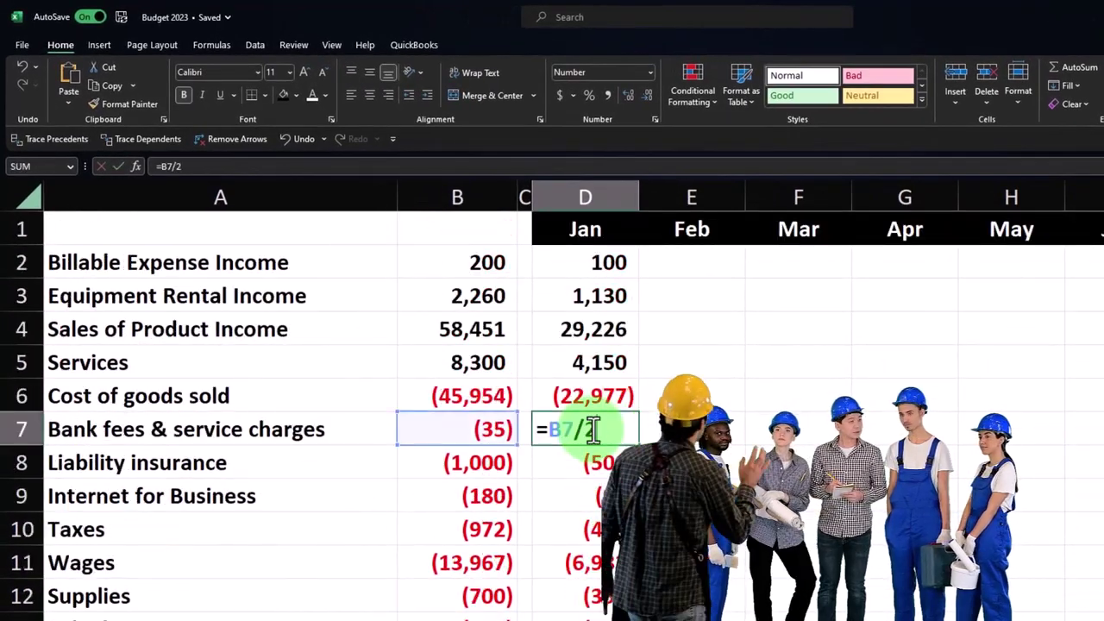
key("Return")
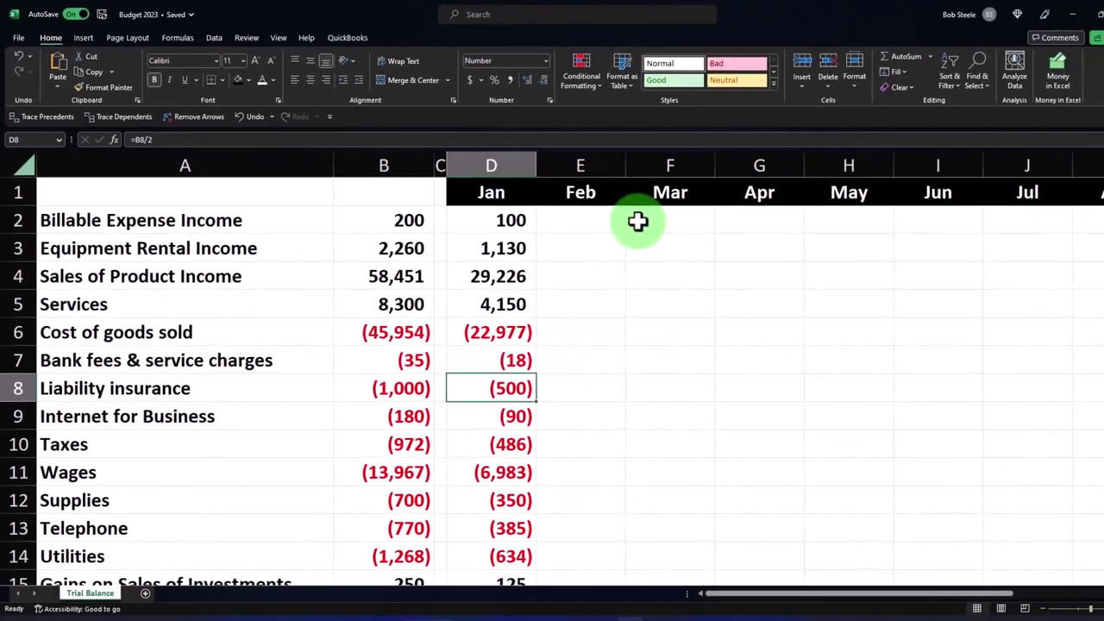
left_click(516, 218)
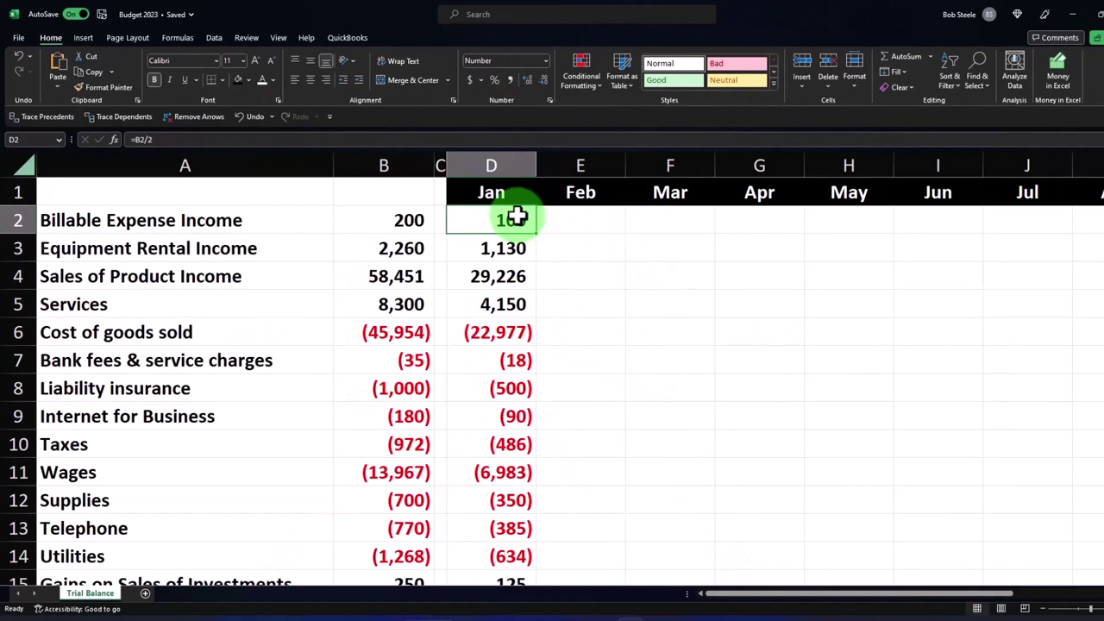